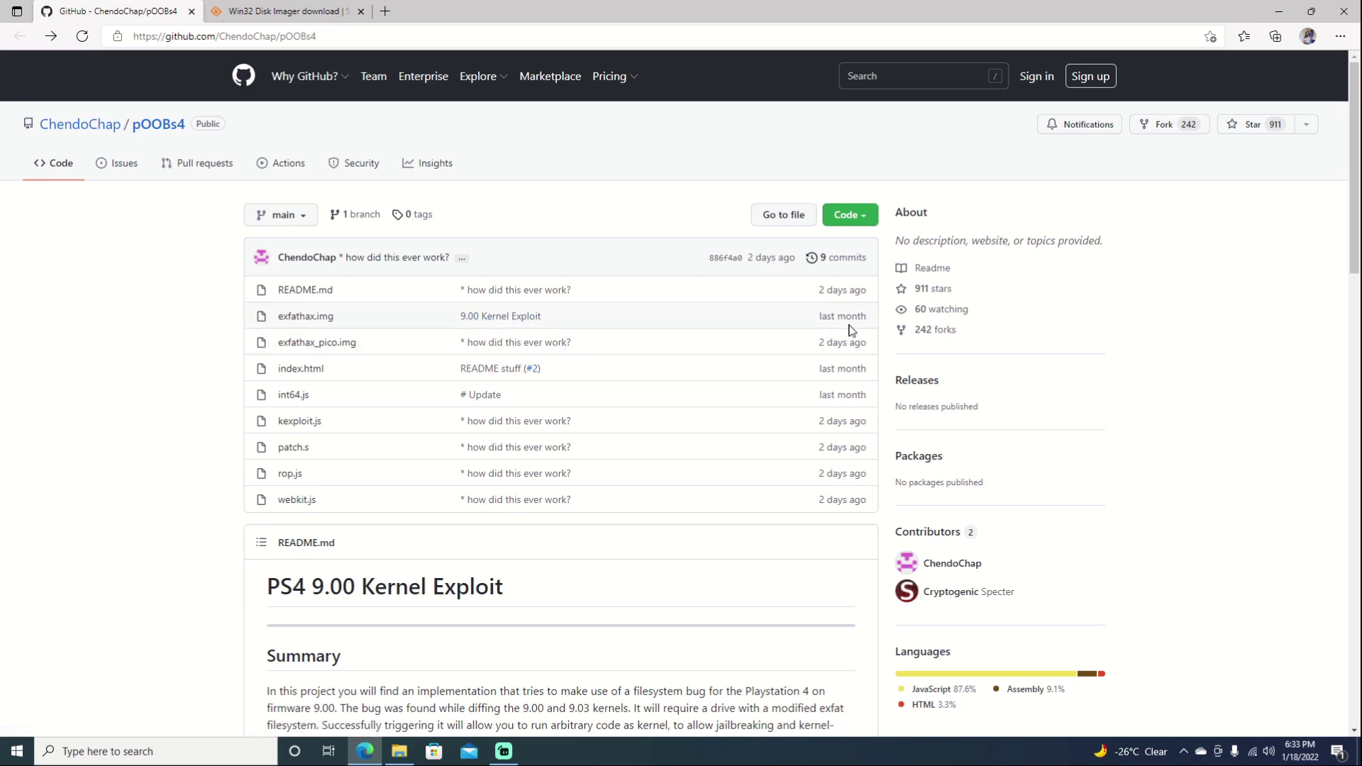
mouse_move(834, 320)
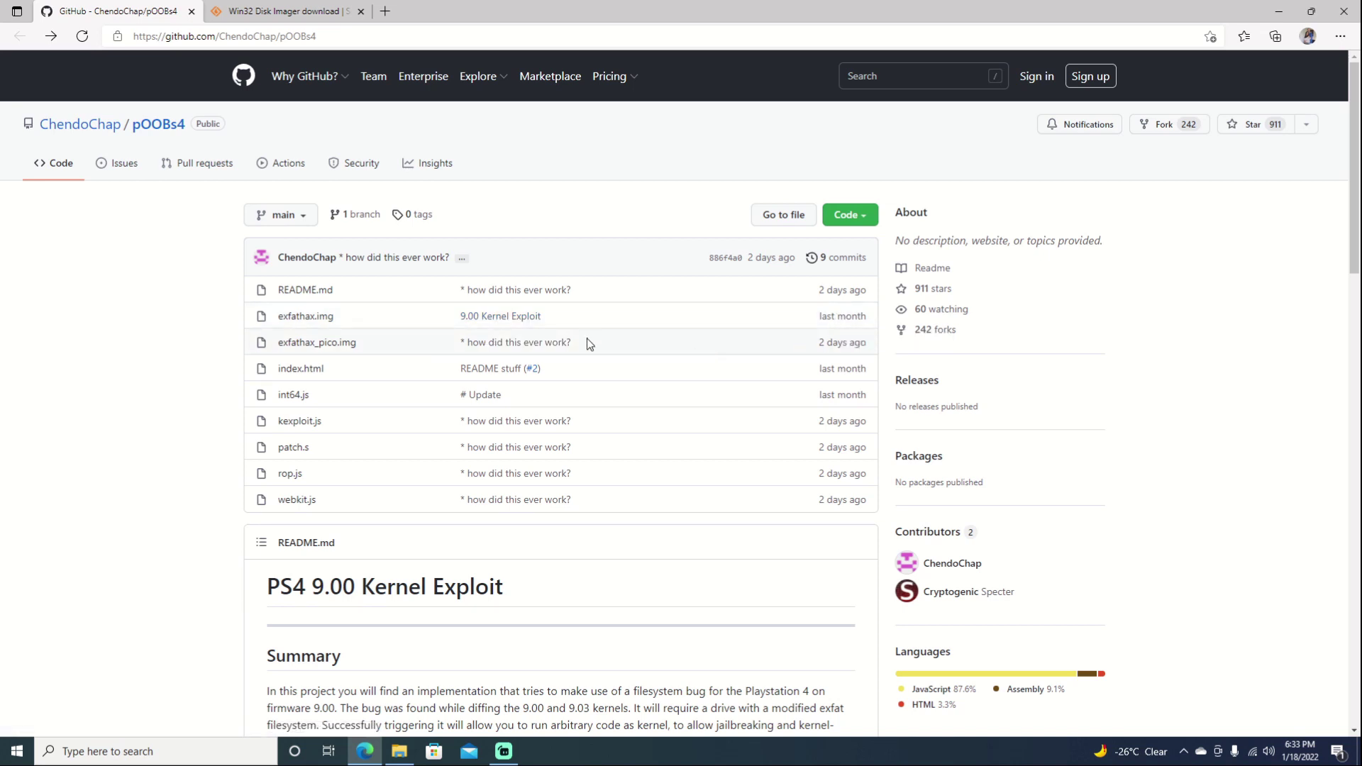
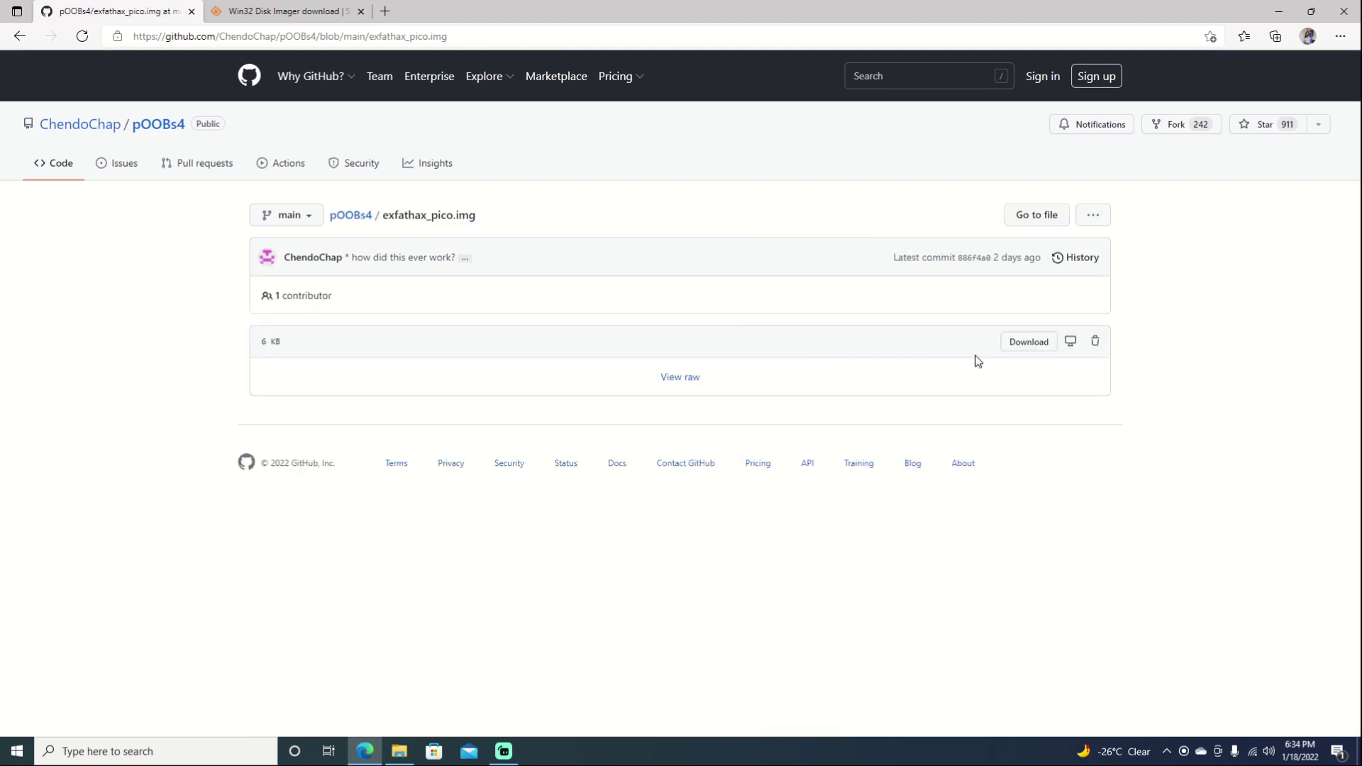
- Download the 6 kB exfathax_pico.img from its pOOBs4 GitHub file page
click(1016, 348)
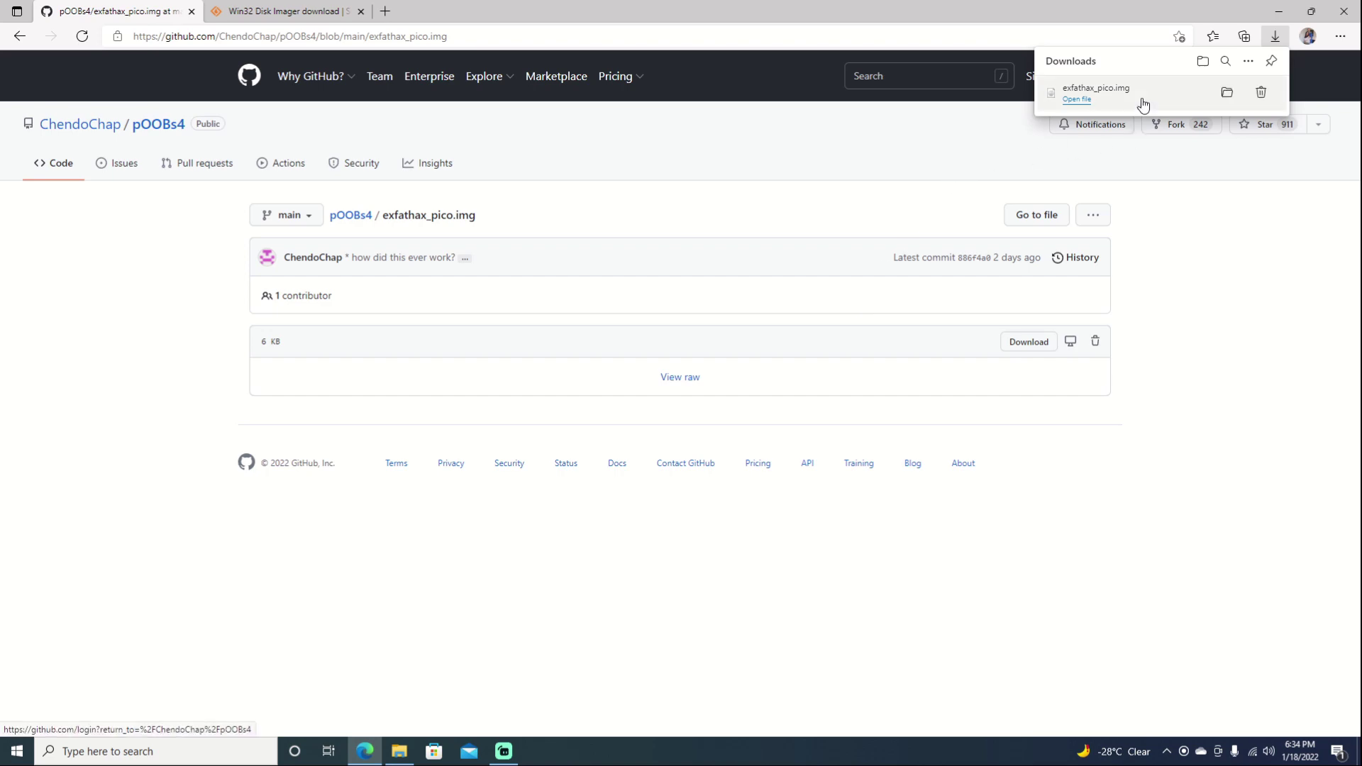
- Show the desktop and move the exfathax_pico.img icon from the bottom-left to the centre
key(super+d)
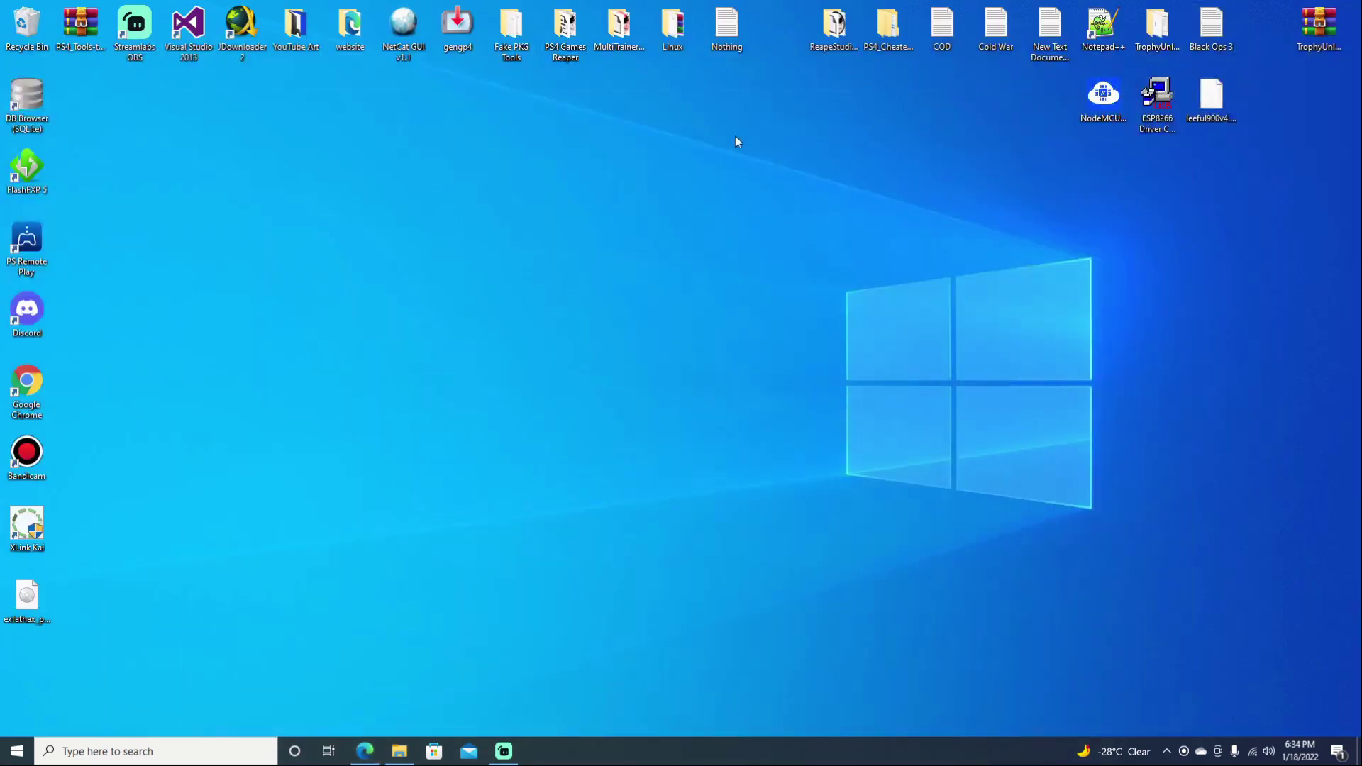
drag(27, 596, 324, 518)
drag(630, 386, 632, 394)
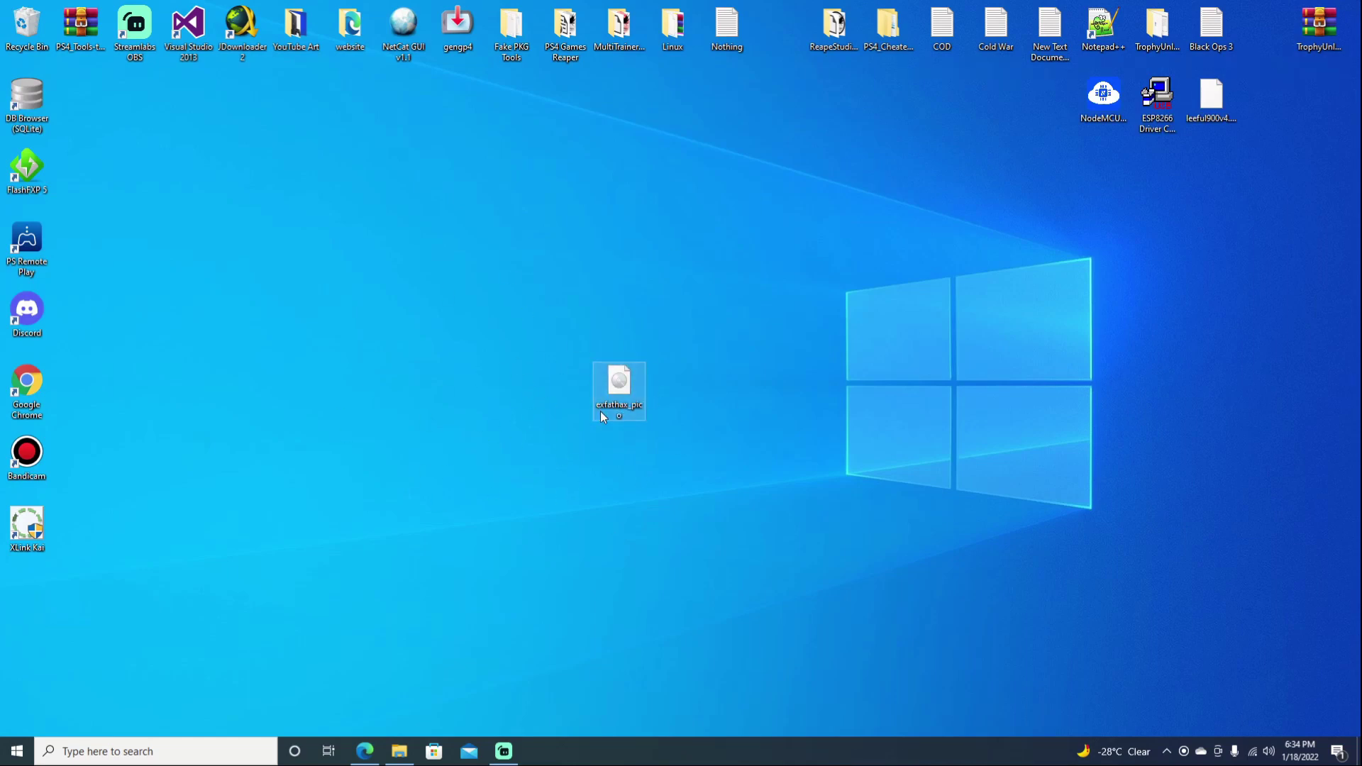
- Return to Edge's SourceForge tab and download win32diskimager-1.0.0-install.exe (12.0 MB)
click(365, 754)
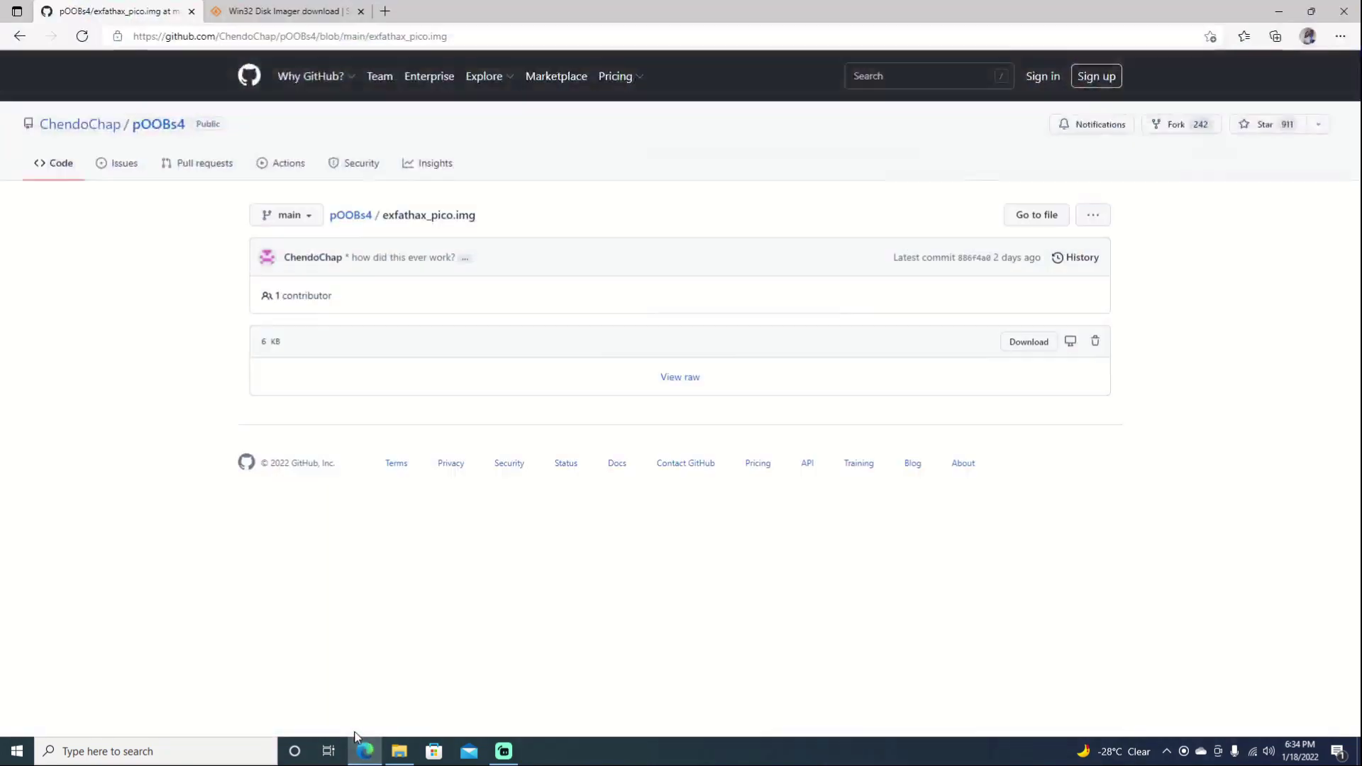
click(279, 7)
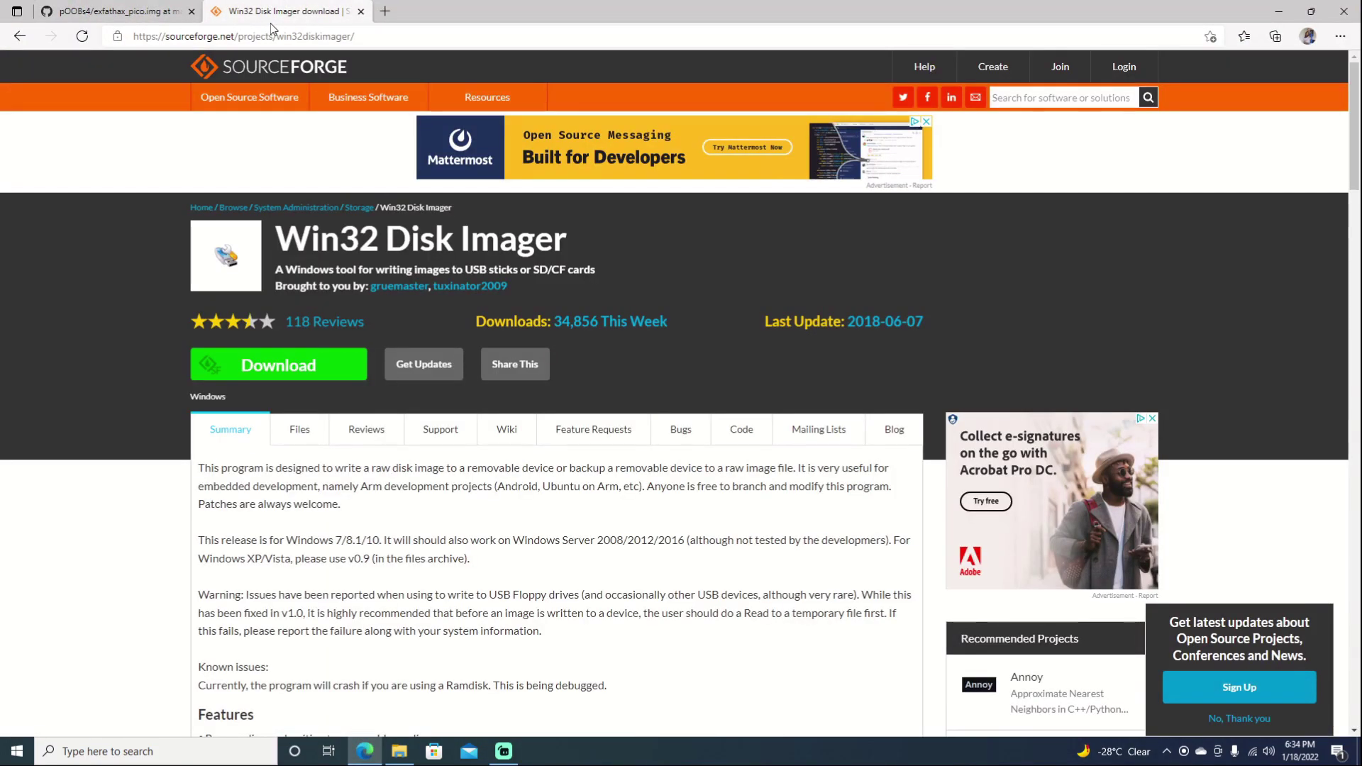
click(270, 375)
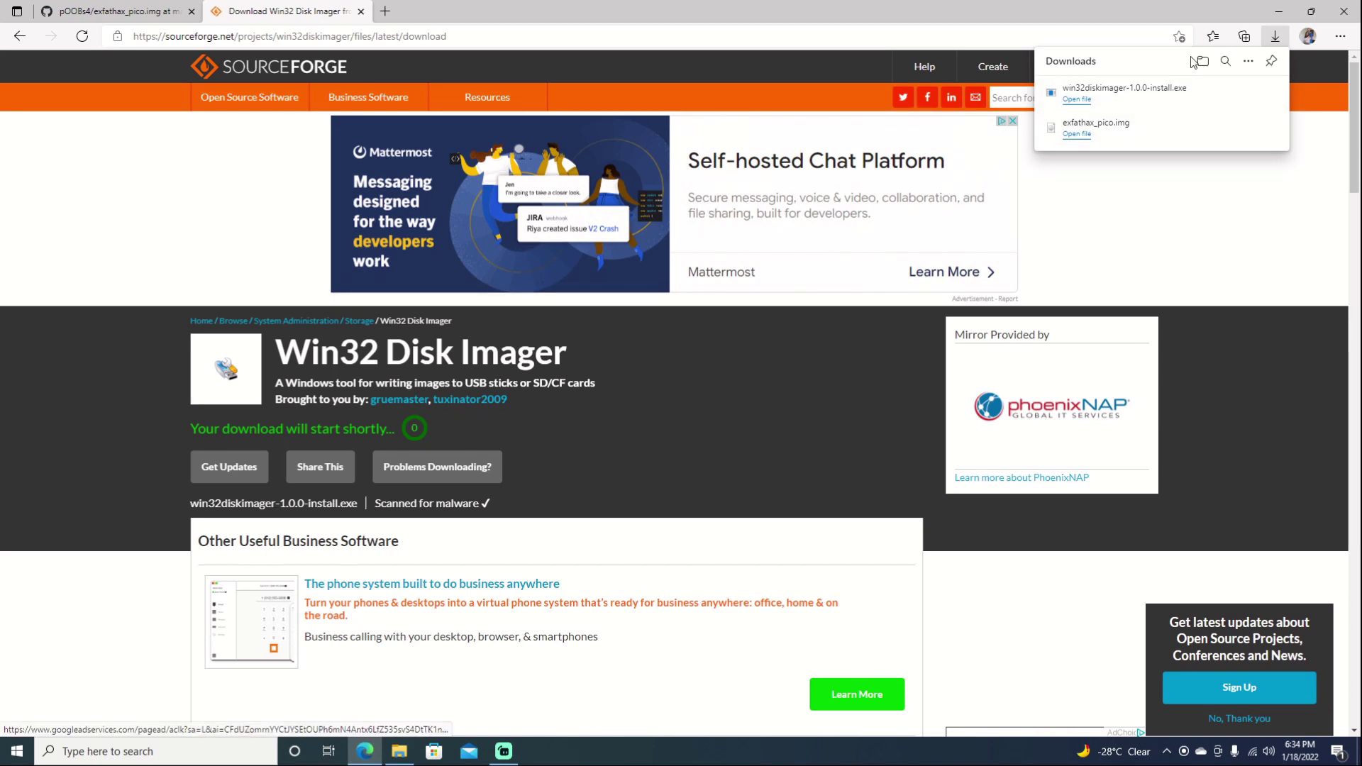
- Move the installer beside the image, then install Win32DiskImager with a desktop shortcut, unlaunched
click(1278, 11)
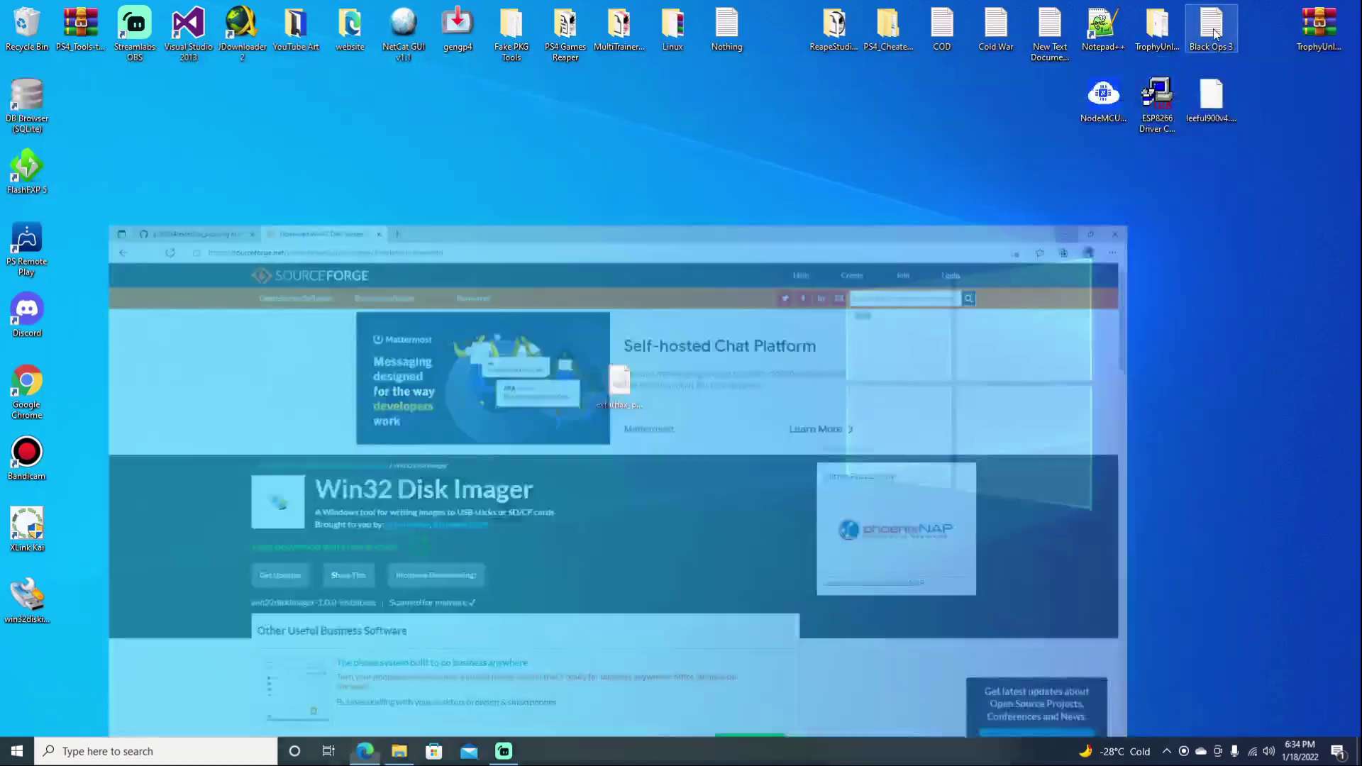
drag(18, 608, 539, 394)
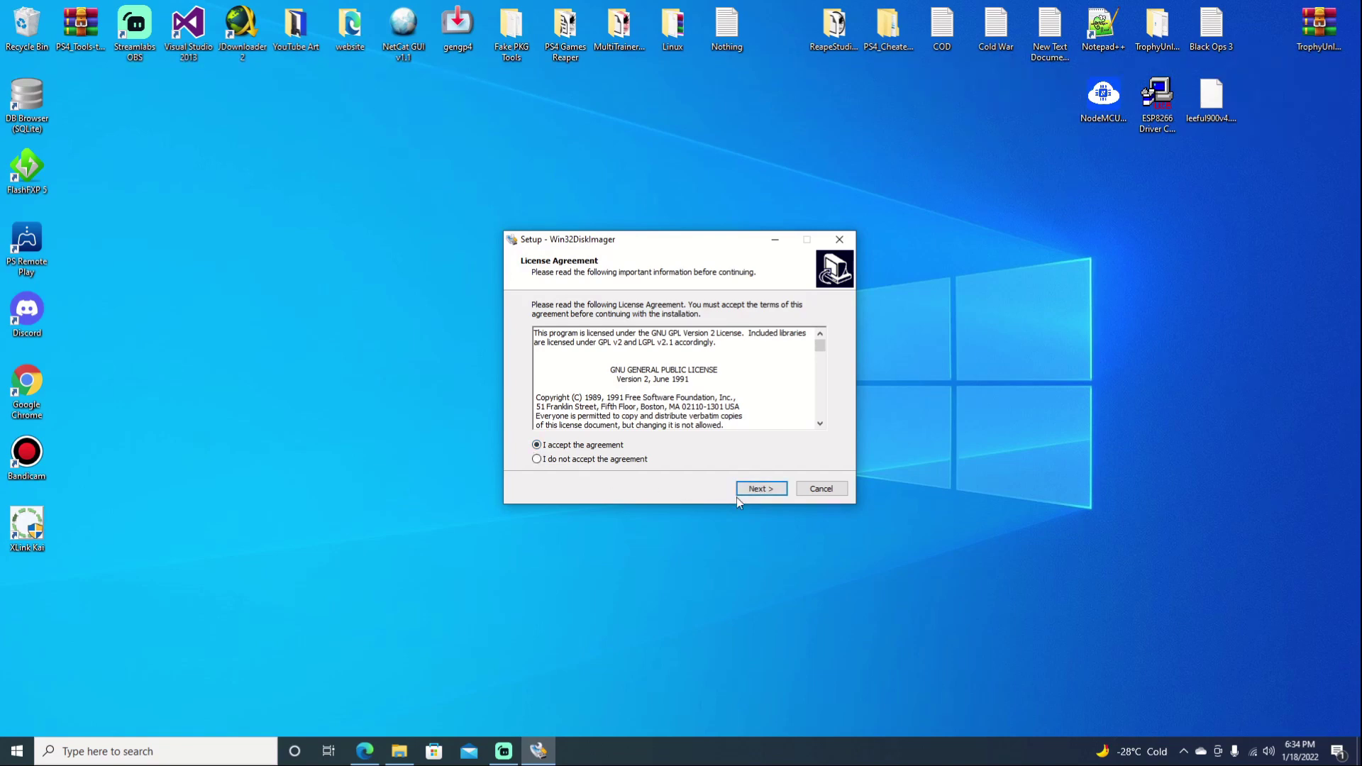
click(759, 489)
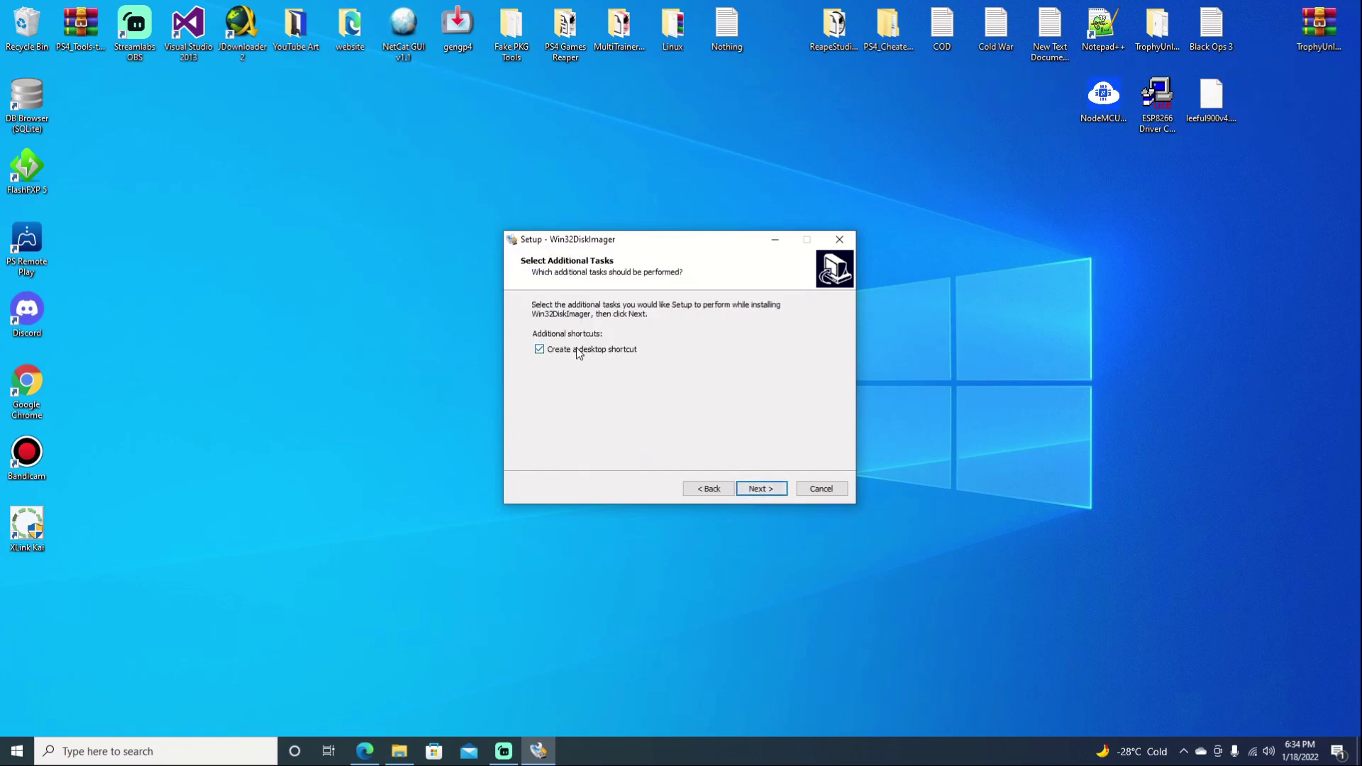
click(759, 489)
click(758, 489)
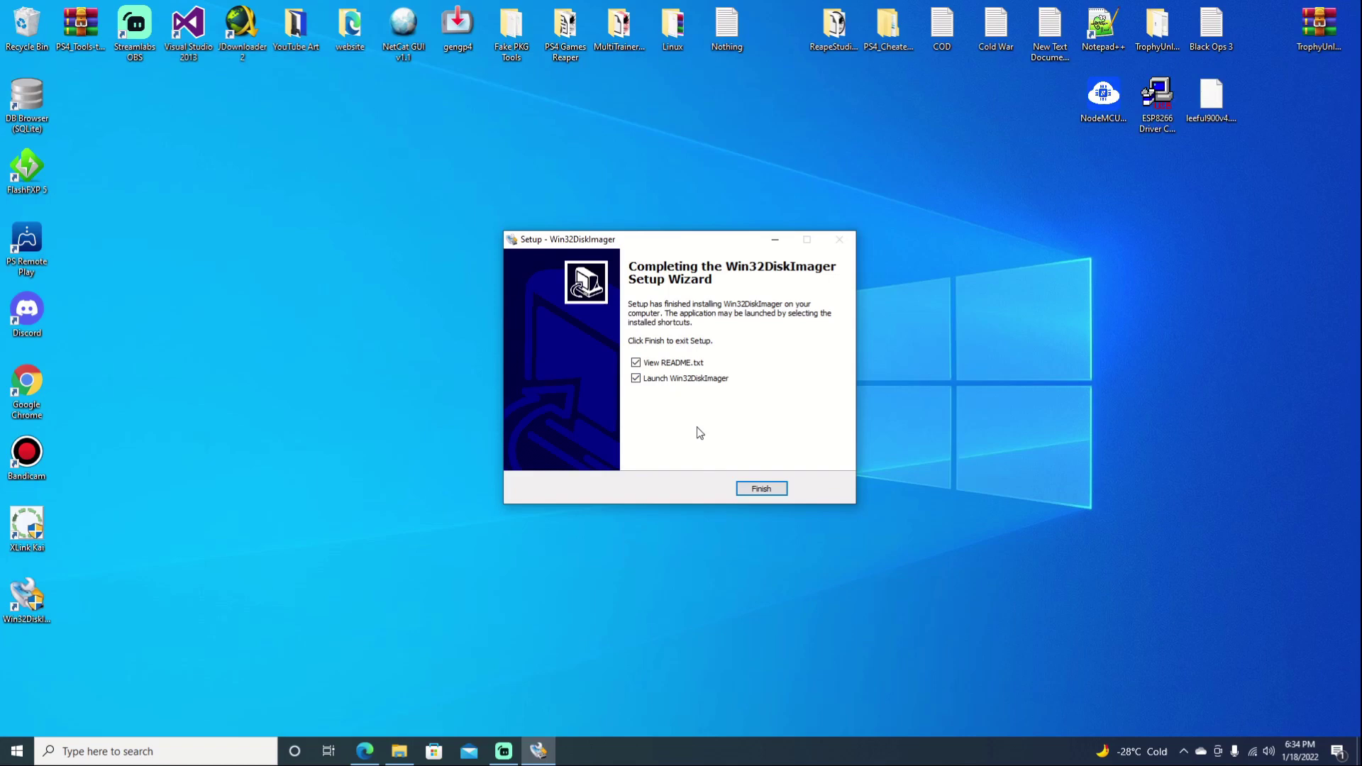
click(652, 378)
click(760, 489)
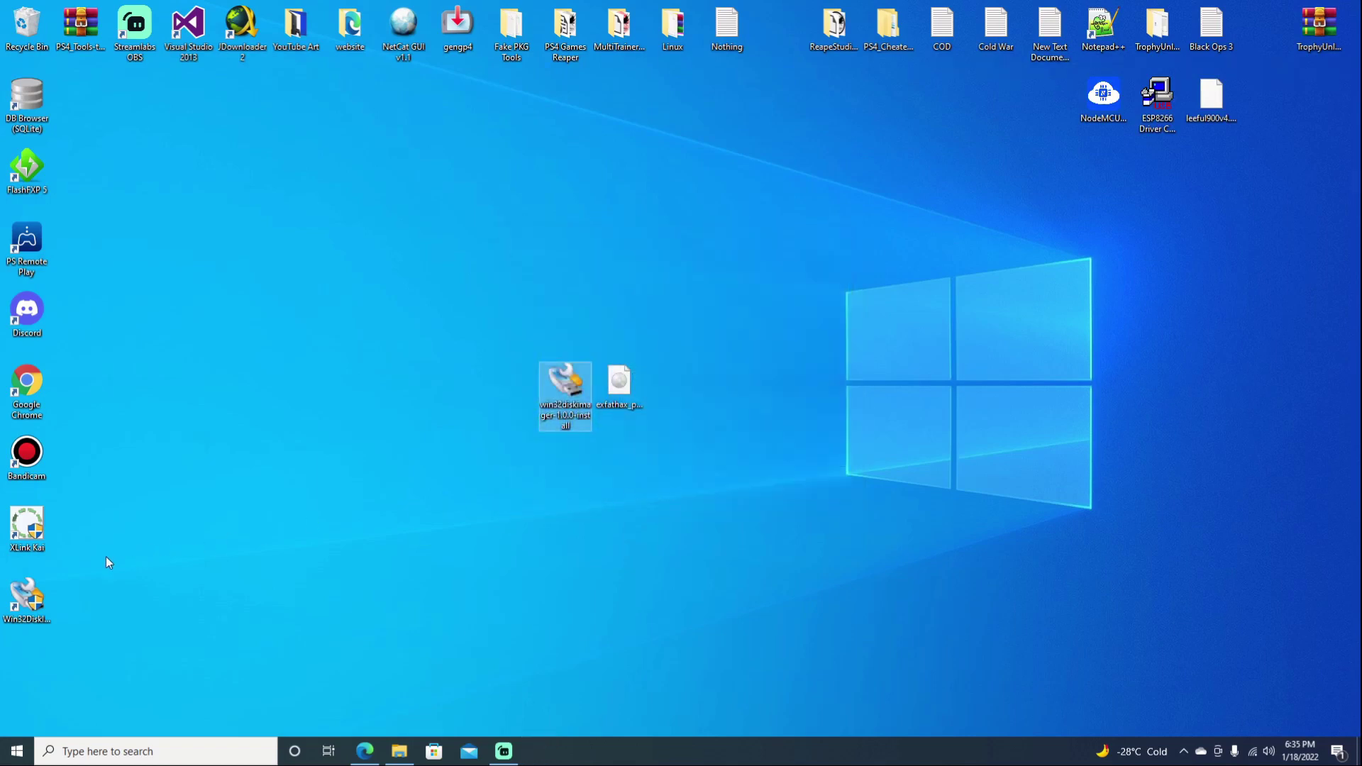
- Place the Win32DiskImager shortcut mid-desktop beside the installer and image, then restore Edge
drag(27, 600, 712, 394)
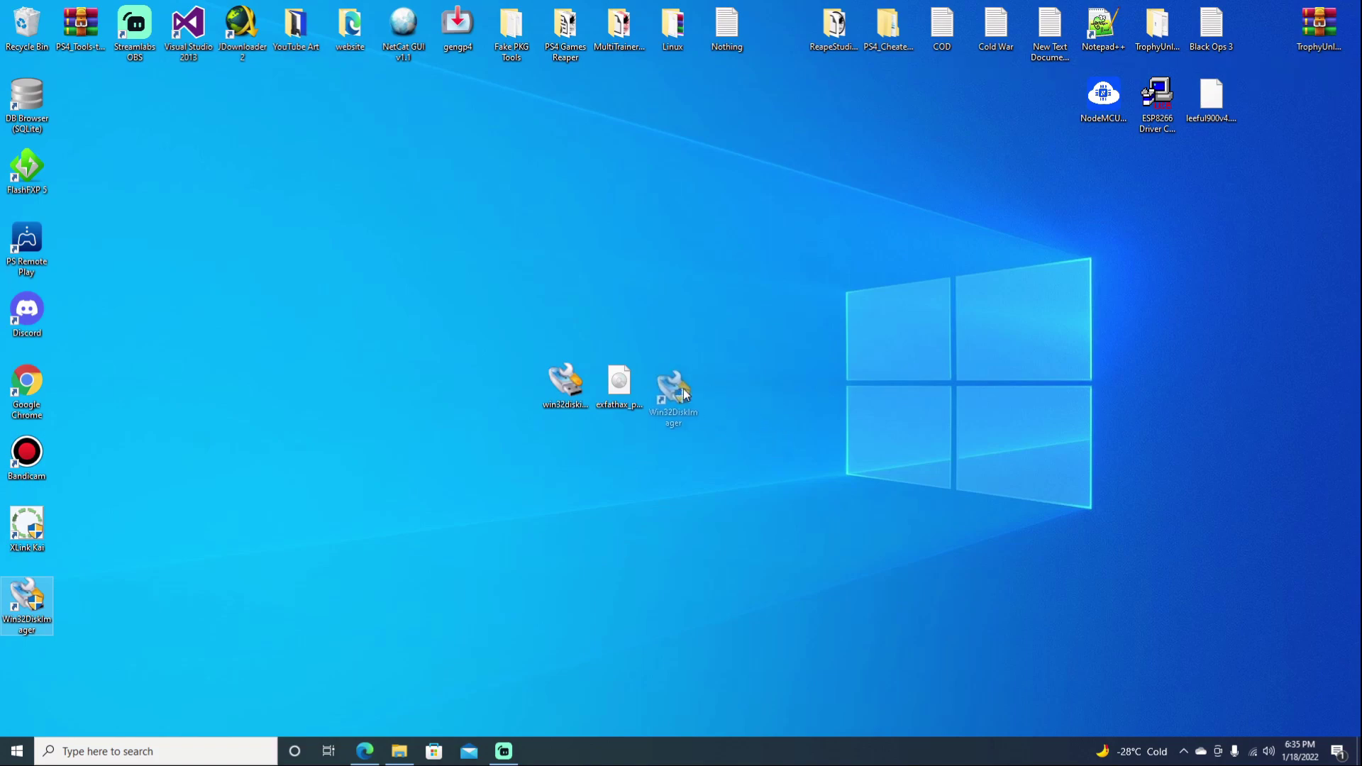
click(365, 751)
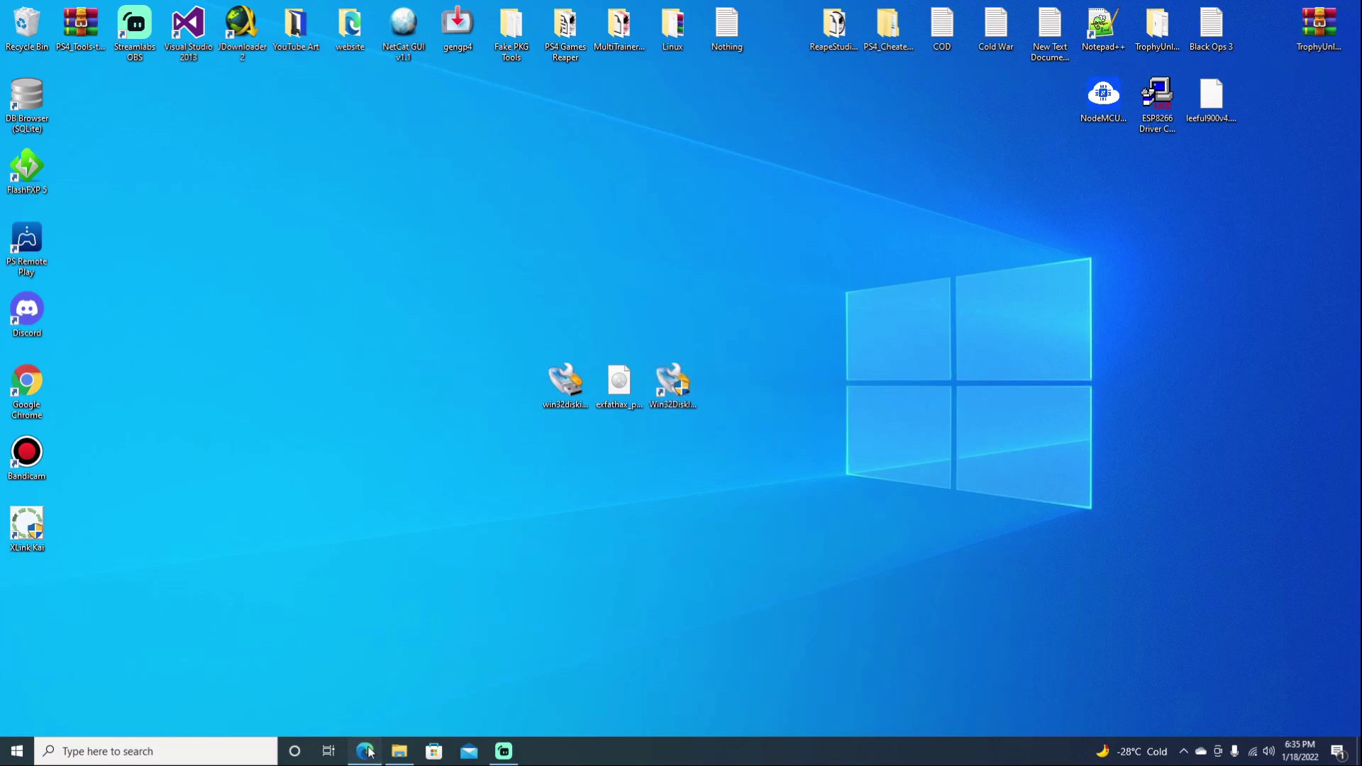
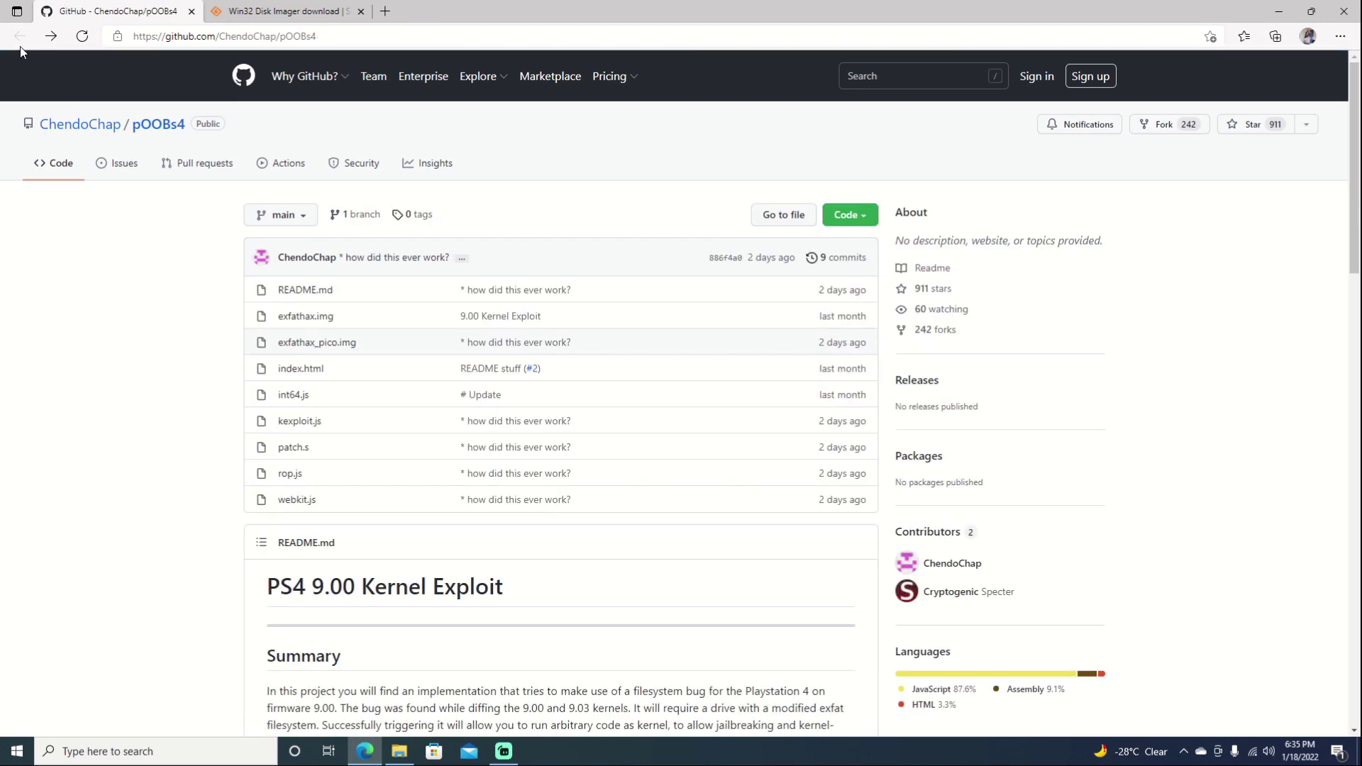
- Review the pOOBs4 README's Short how-to on writing the image to USB, then minimize the browser
scroll(380, 374, down, 5)
scroll(368, 593, down, 4)
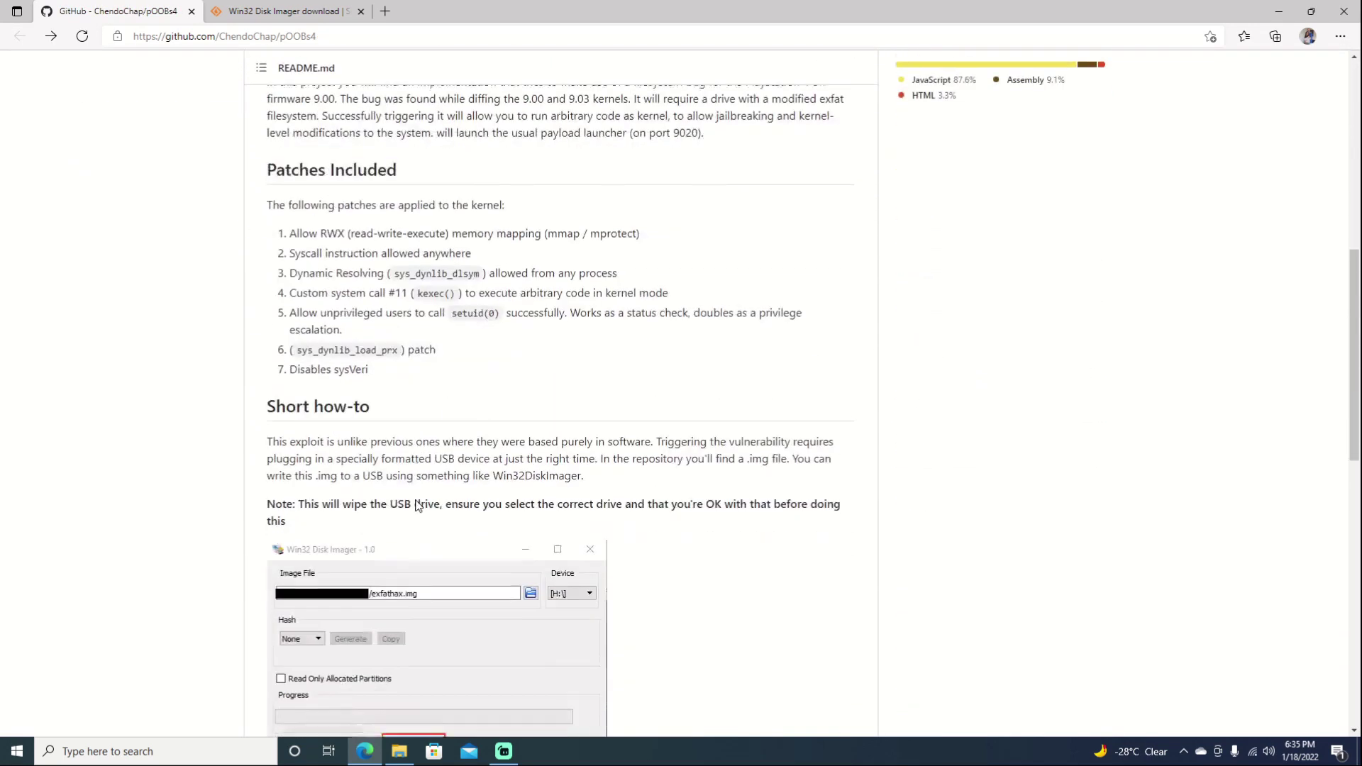
scroll(453, 642, down, 5)
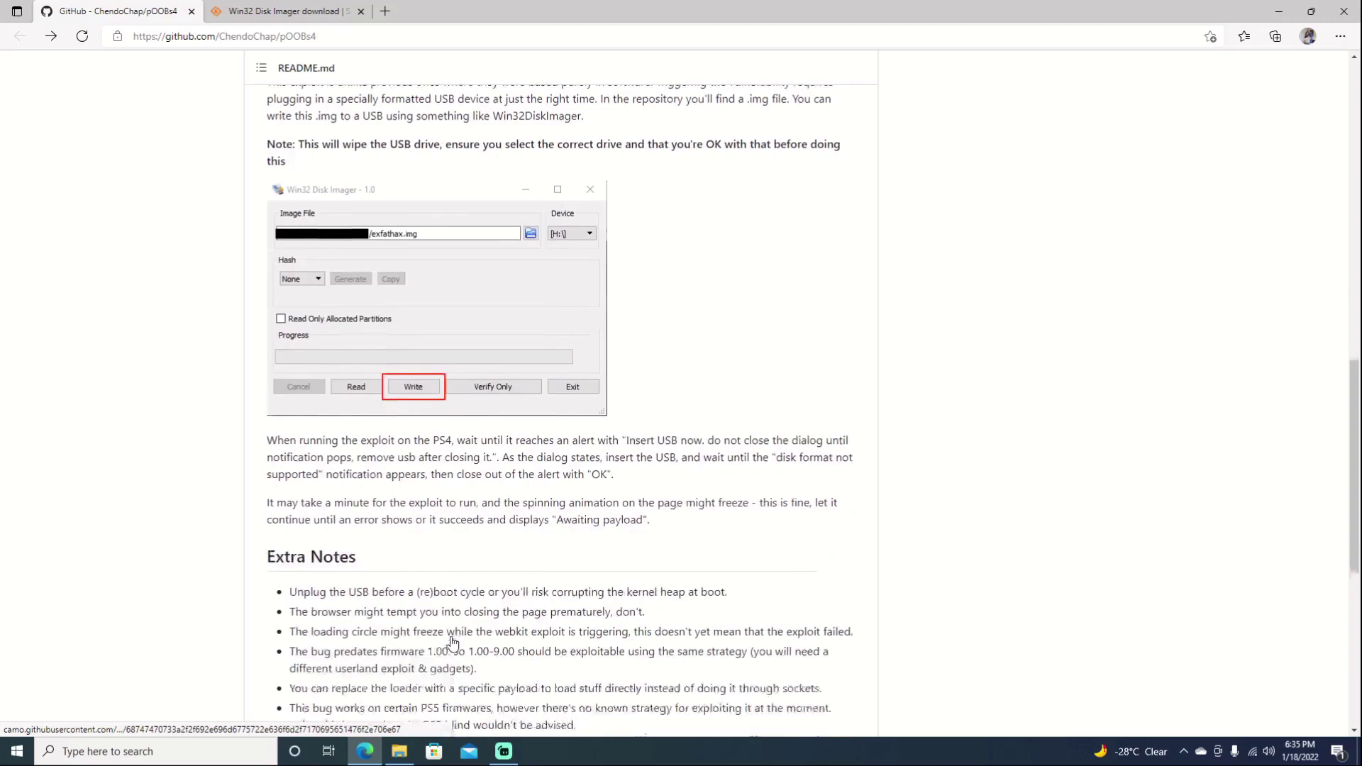
scroll(380, 371, up, 3)
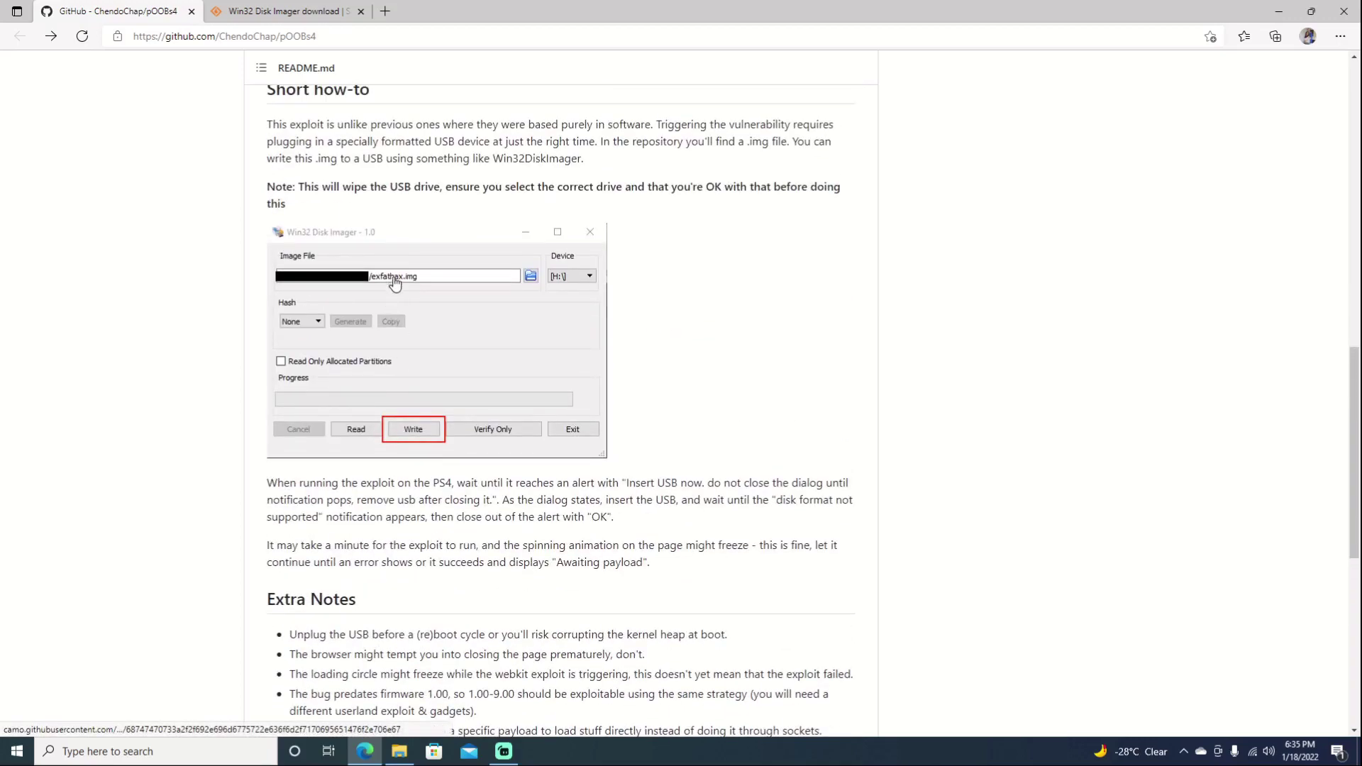
scroll(458, 420, down, 7)
scroll(458, 420, up, 5)
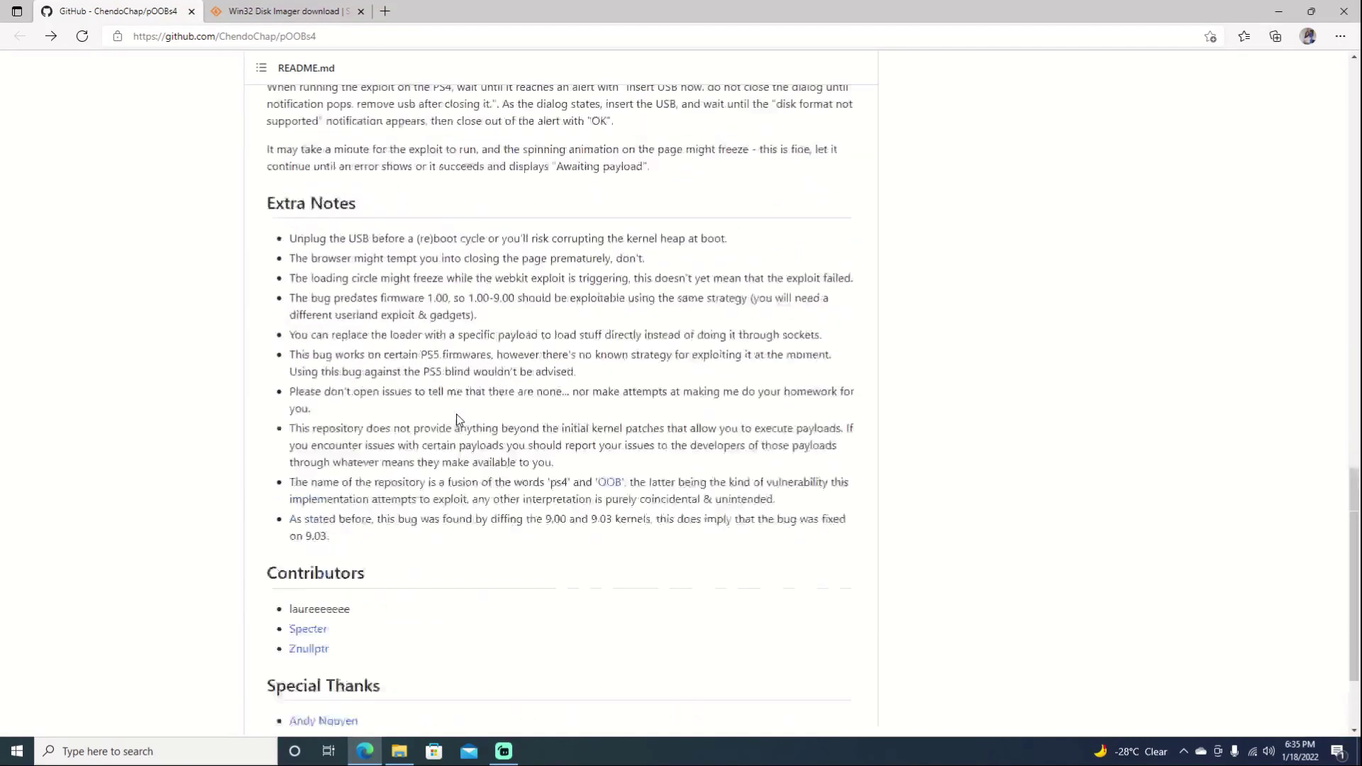
click(364, 751)
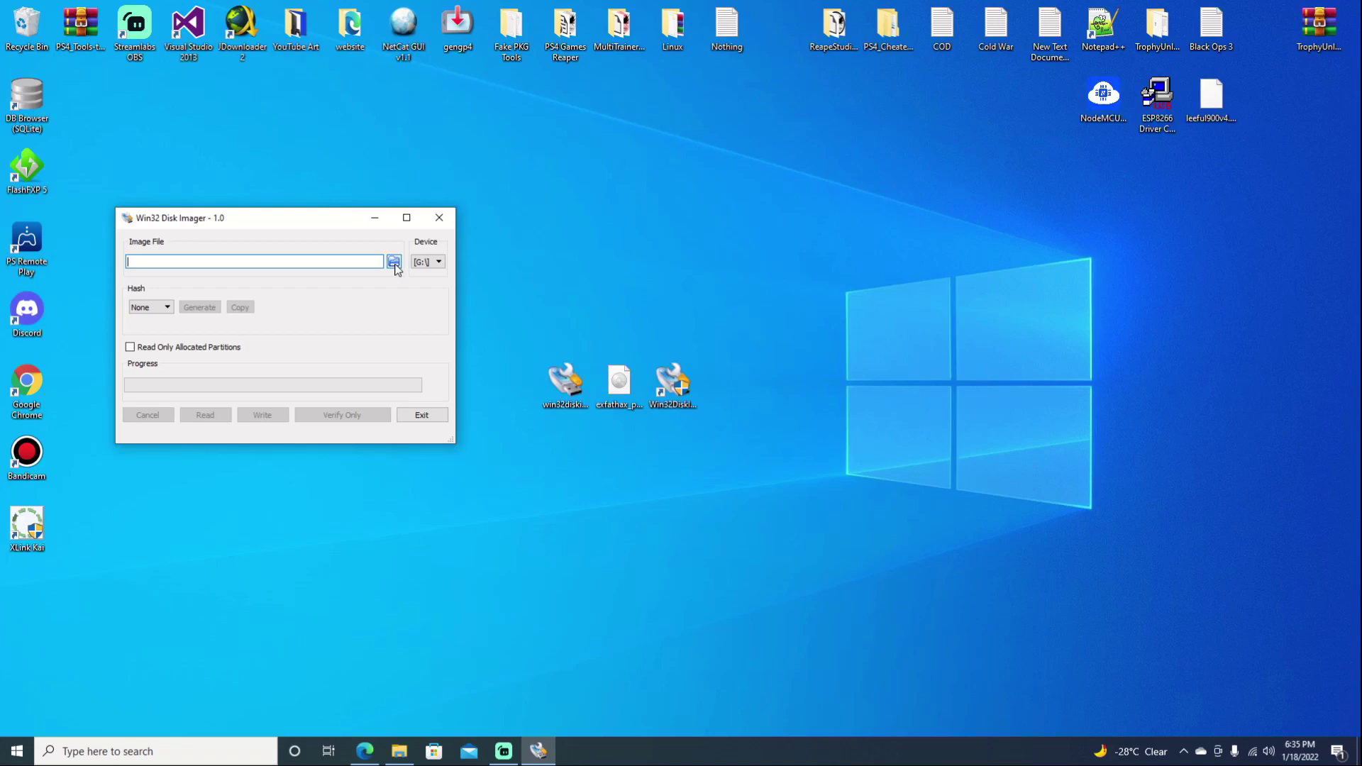
- Pick exfathax_pico.img from the Desktop as the image file
click(394, 262)
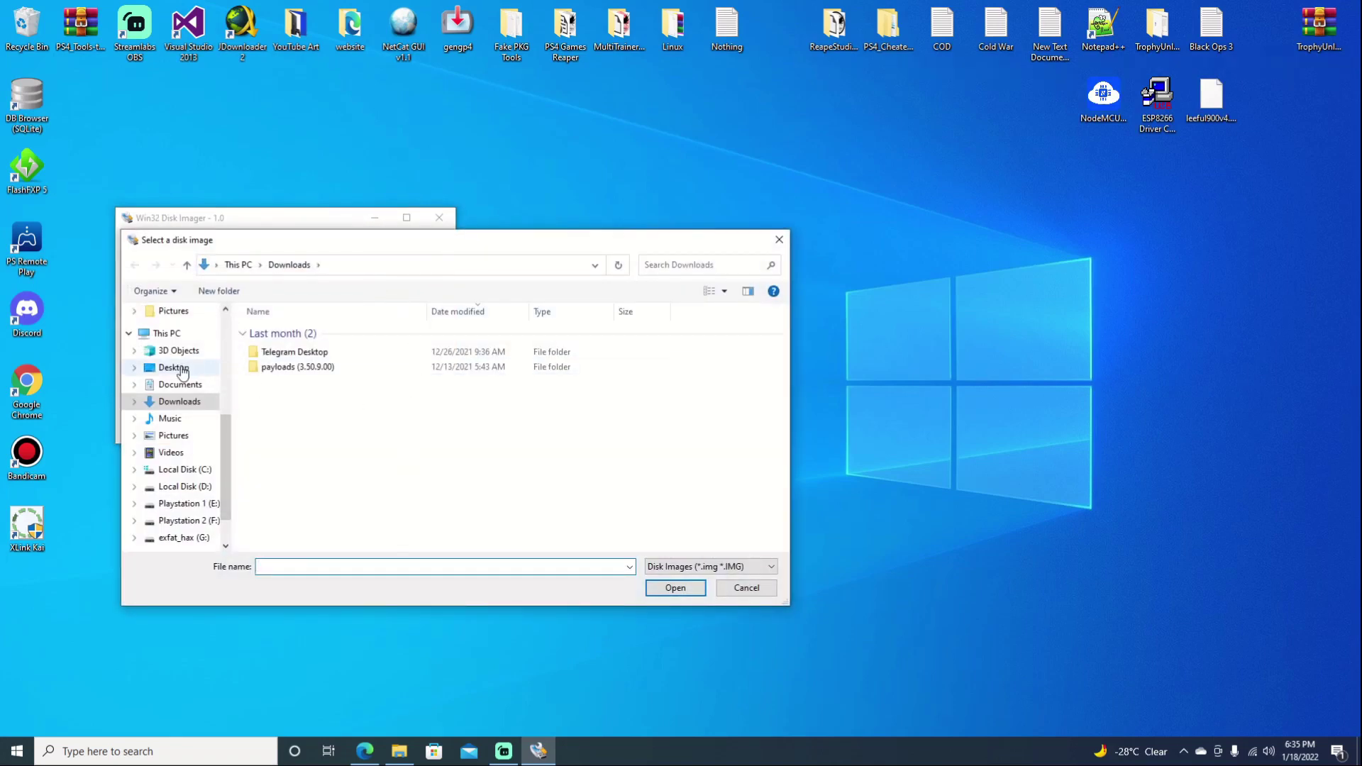
click(174, 368)
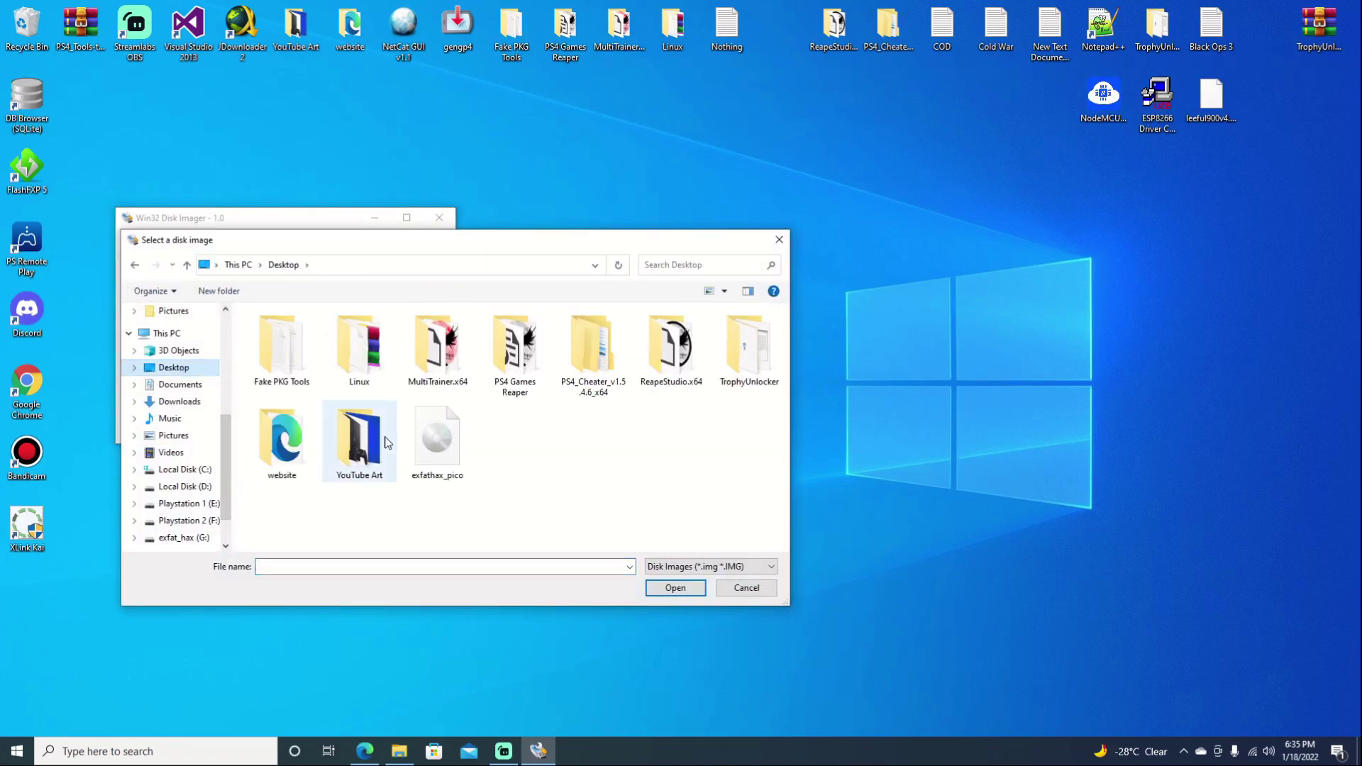
double_click(440, 439)
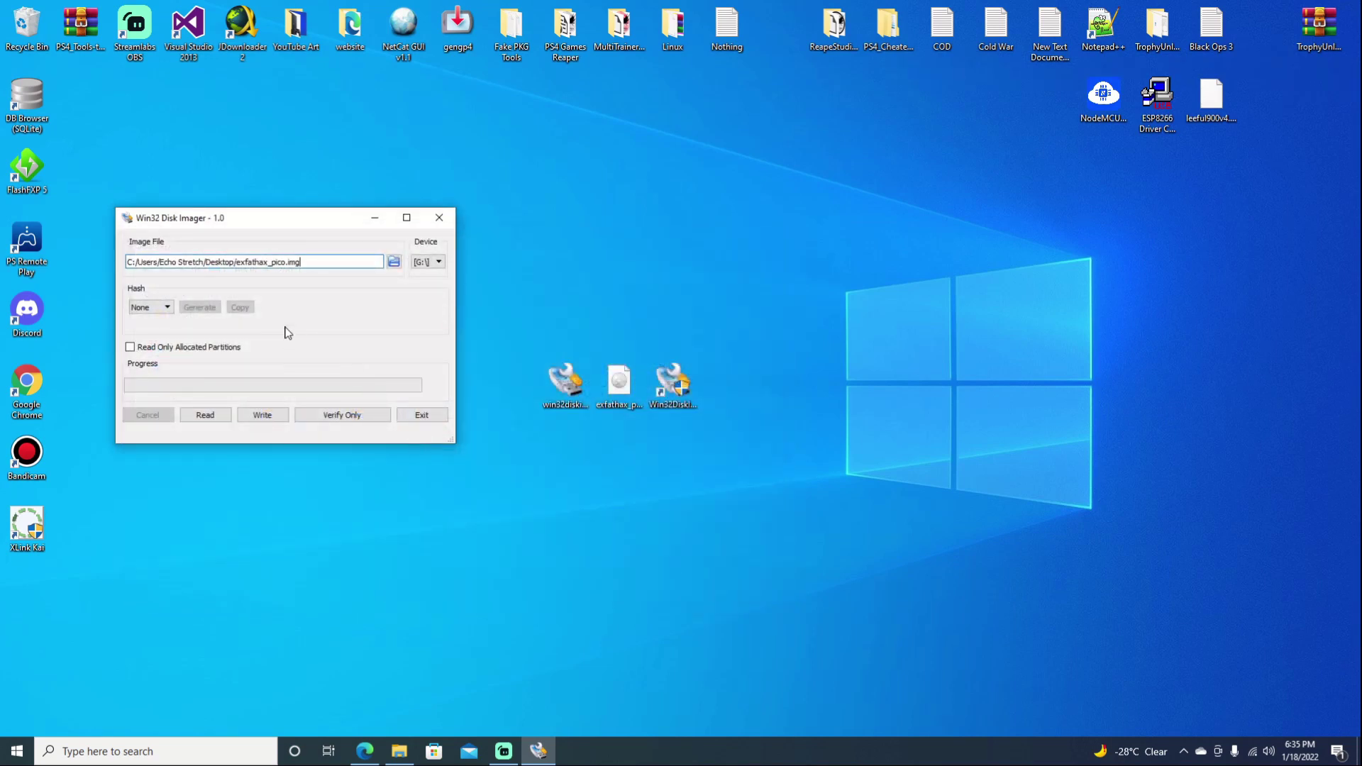
- Write the image to device G:\, confirm the overwrite, acknowledge Write Successful, and close the program
click(436, 265)
click(434, 273)
click(267, 419)
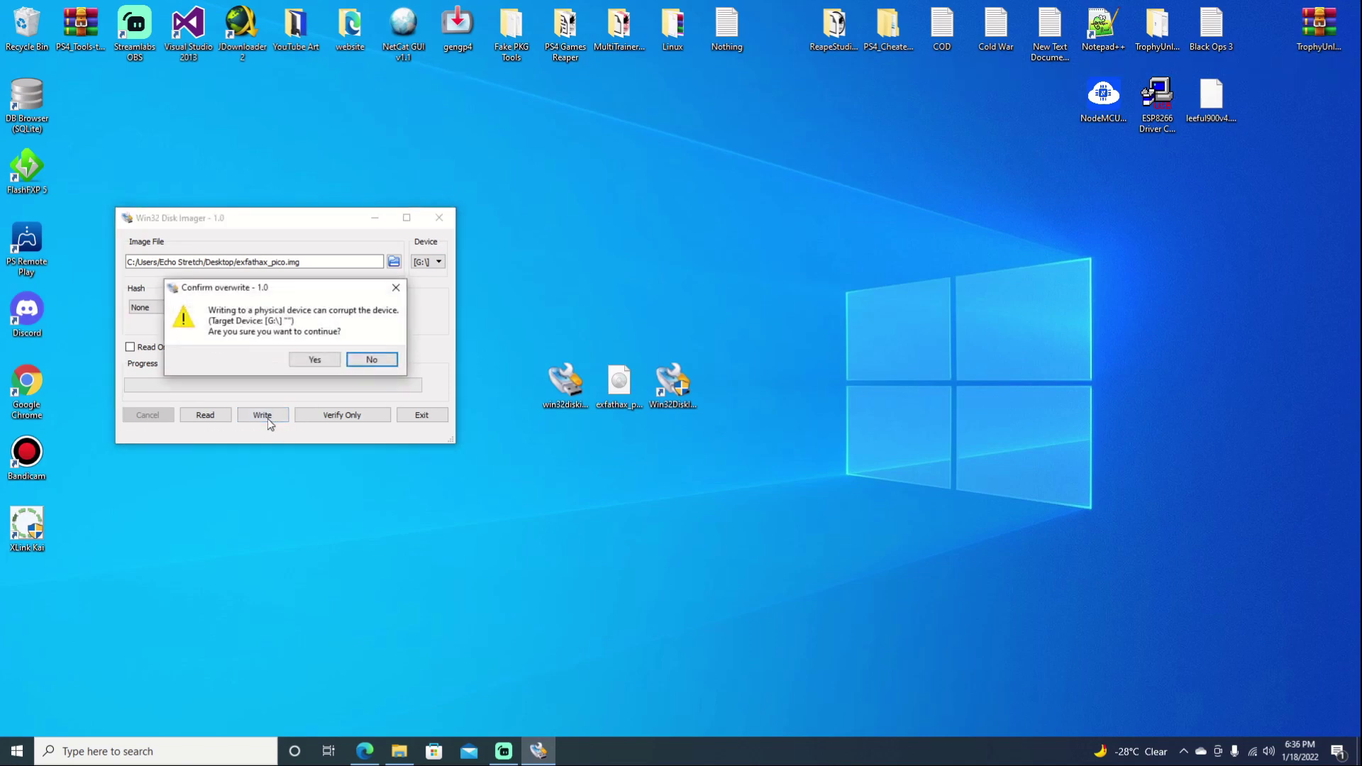
click(304, 360)
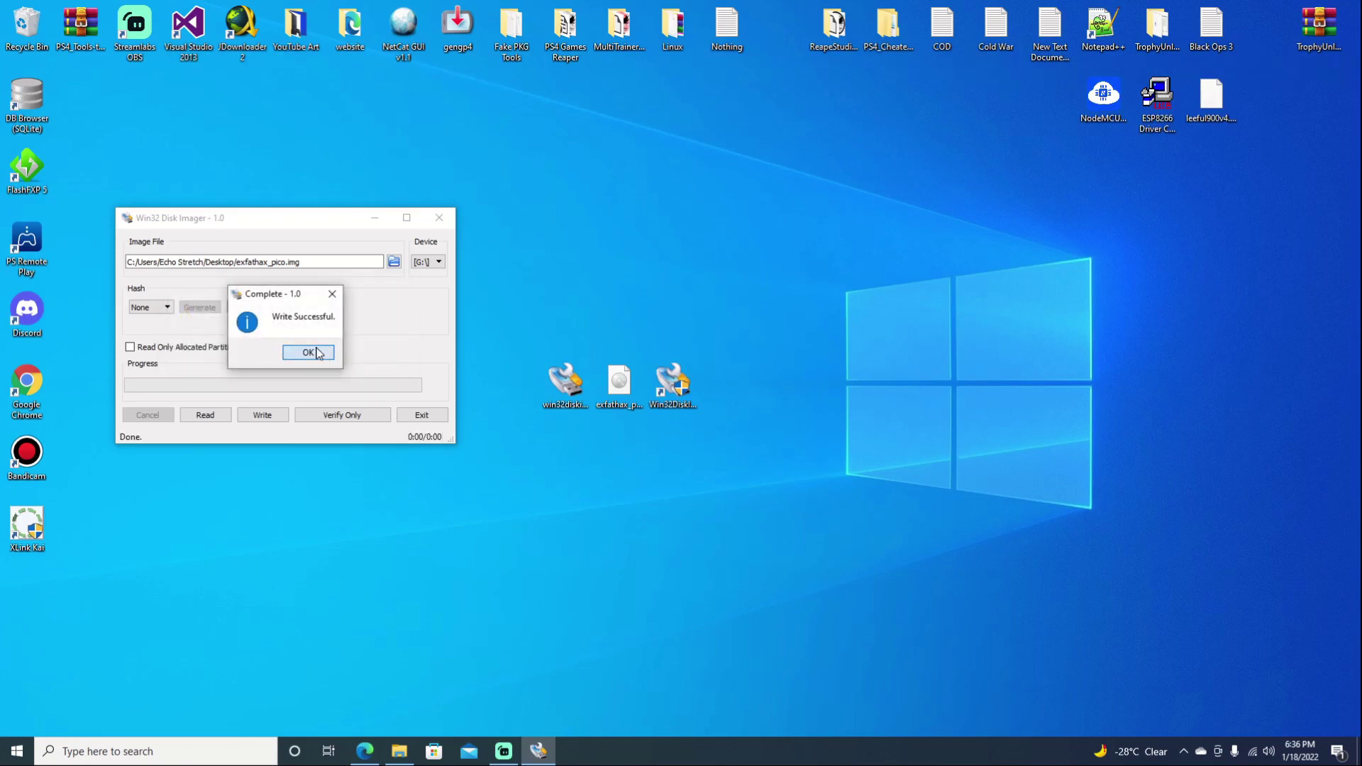
click(310, 352)
click(438, 218)
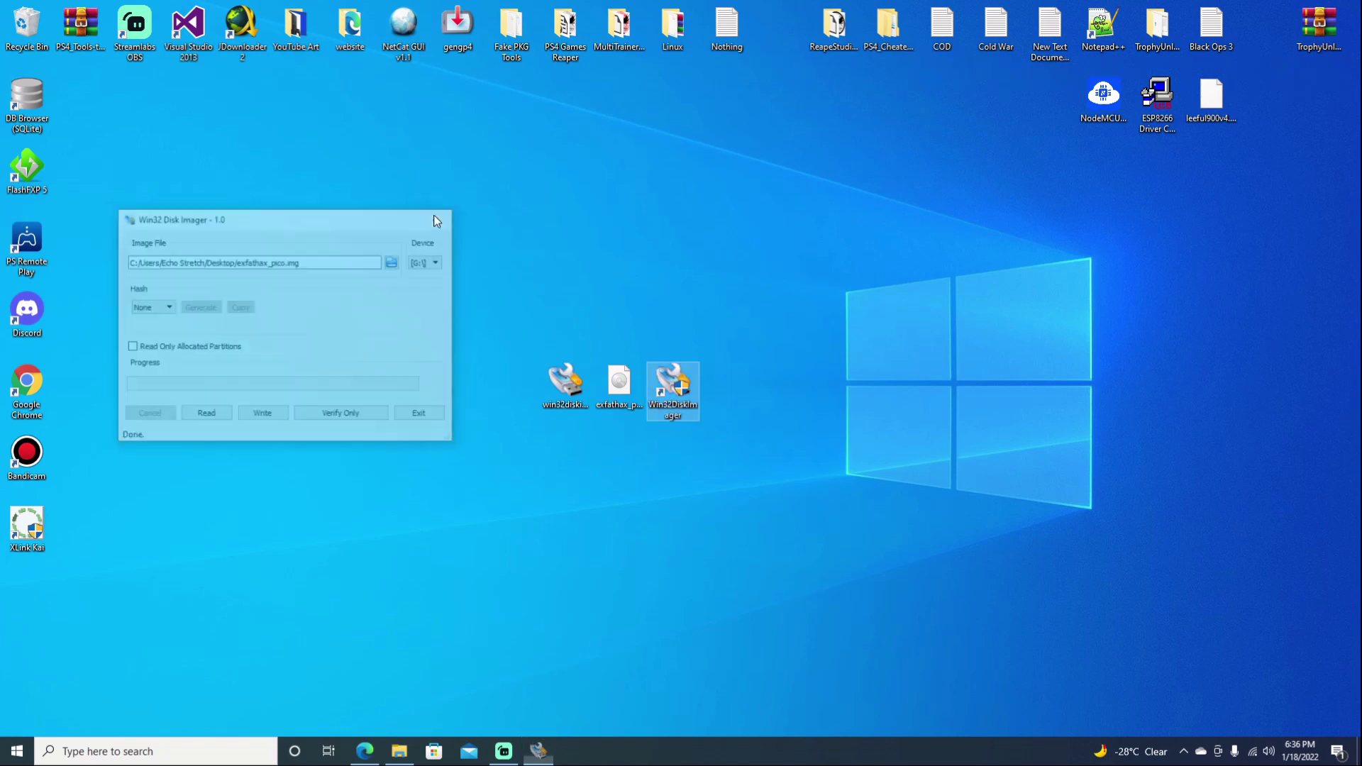